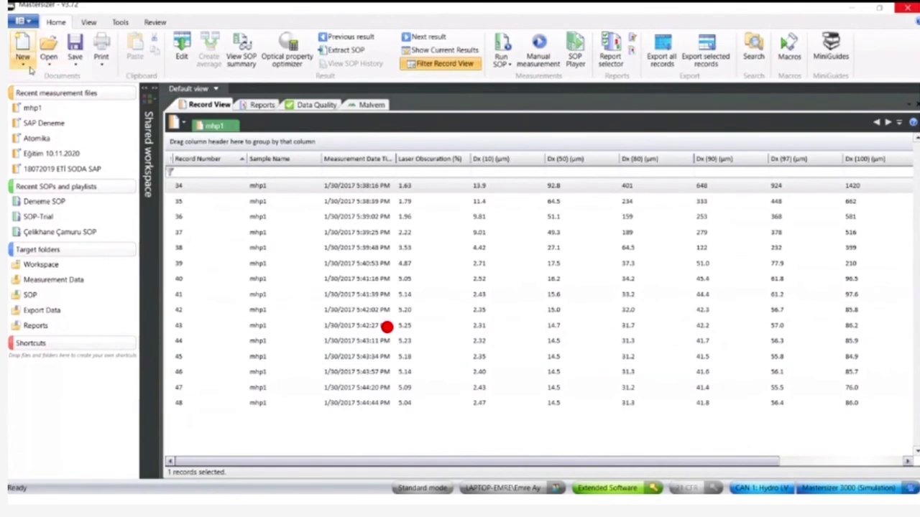
left_click(24, 63)
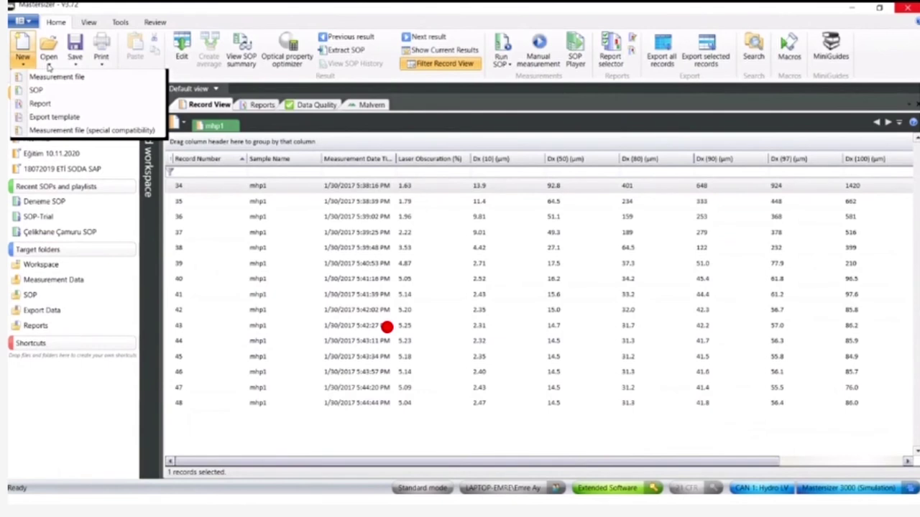
left_click(330, 431)
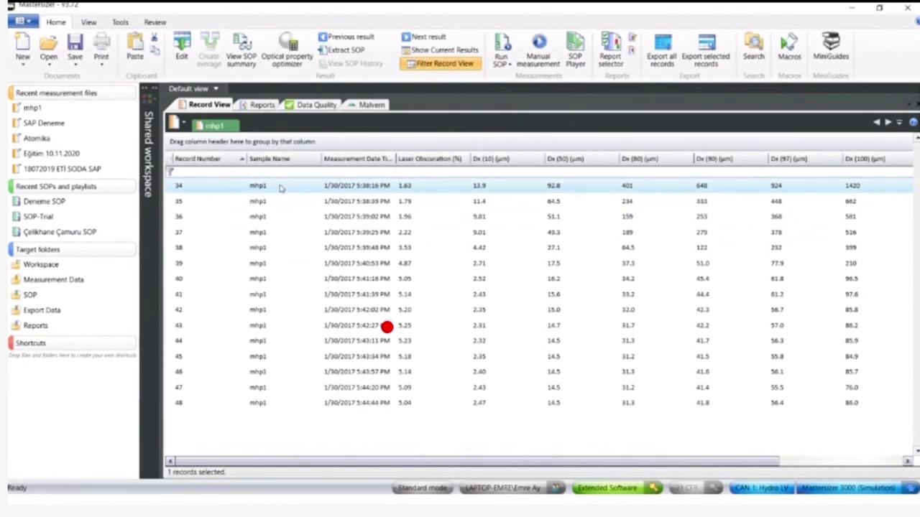
Step: Review the data quality assessment of record 34 and return to the record list
left_click(317, 106)
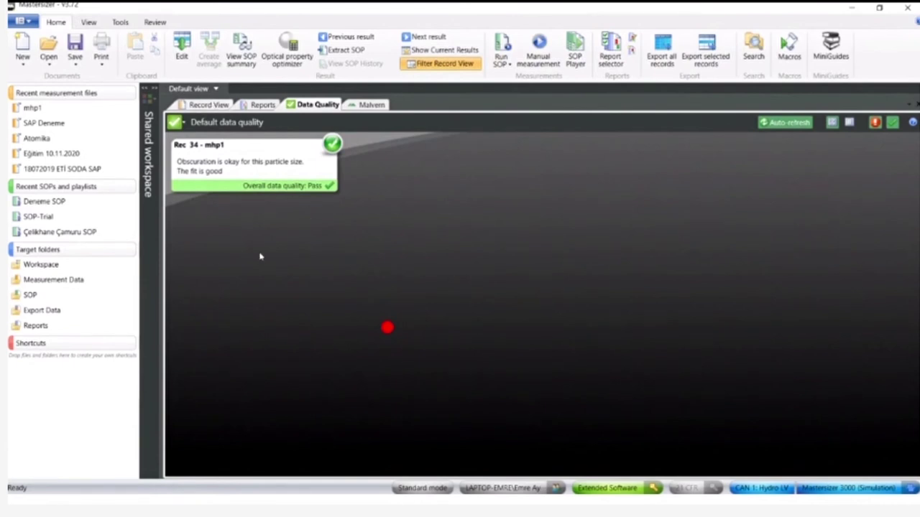
left_click(208, 105)
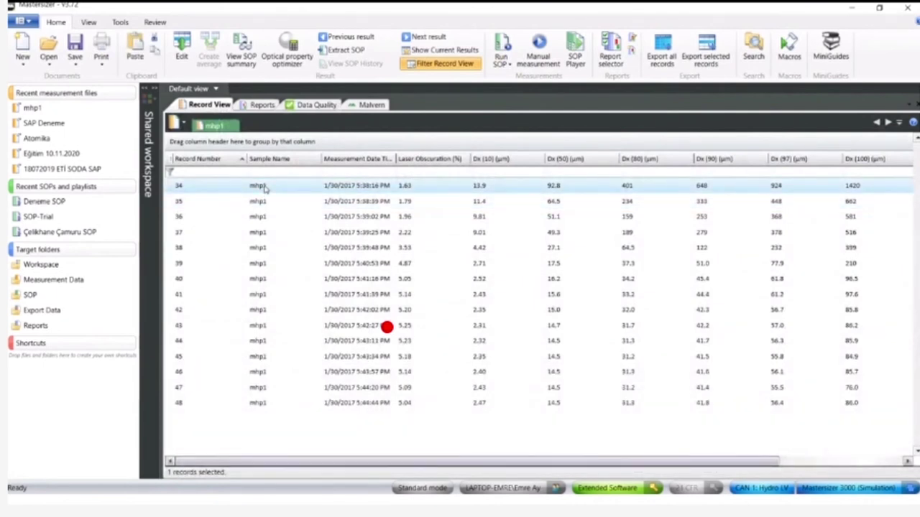
Step: Select record 35 together with record 34 and compare their curves and trend table in the Result overlay report
left_click(260, 201, "ctrl")
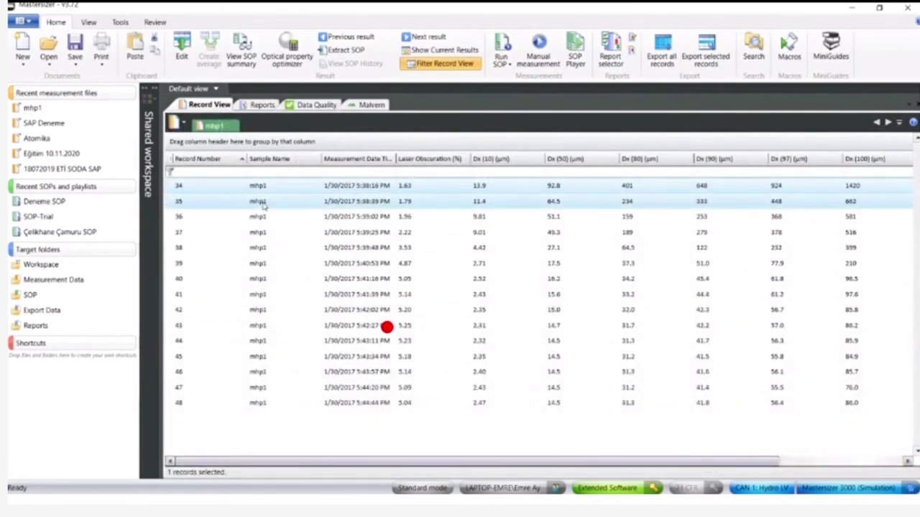
left_click(263, 106)
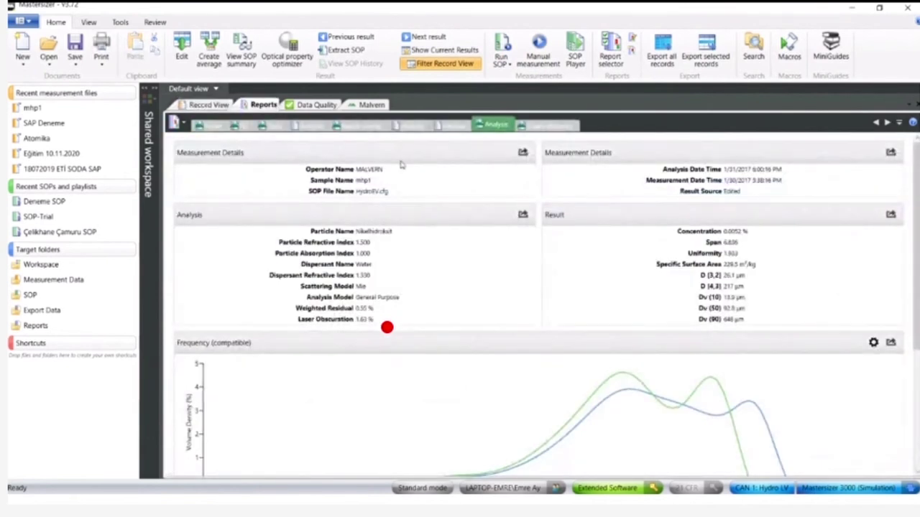
left_click(360, 125)
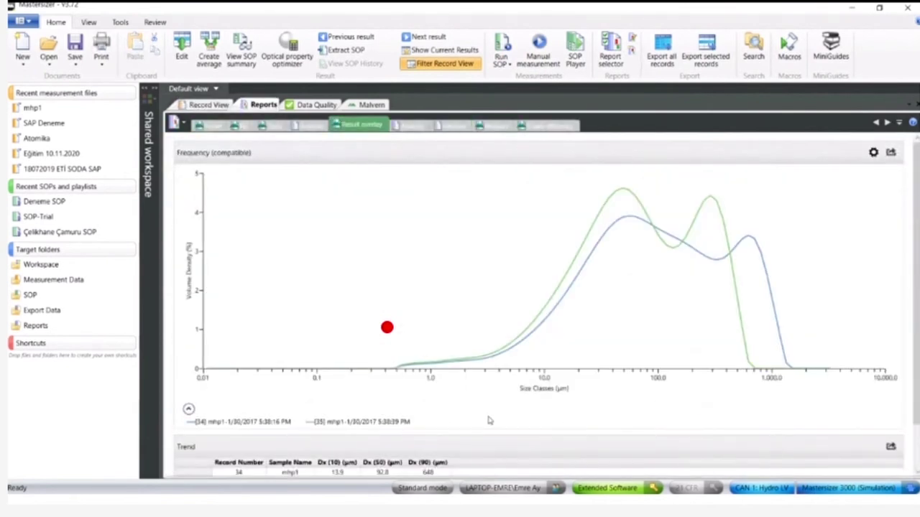
scroll(488, 420, "down", 2)
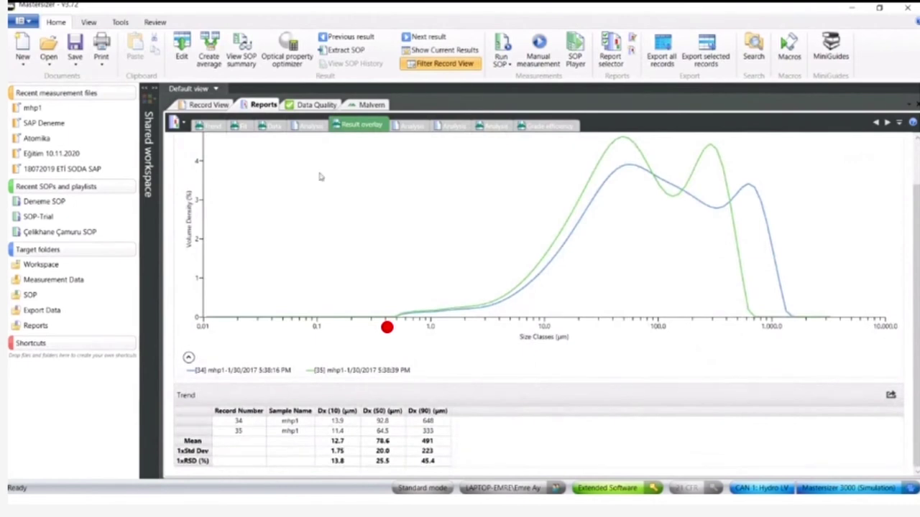
scroll(666, 240, "up", 2)
mouse_move(486, 370)
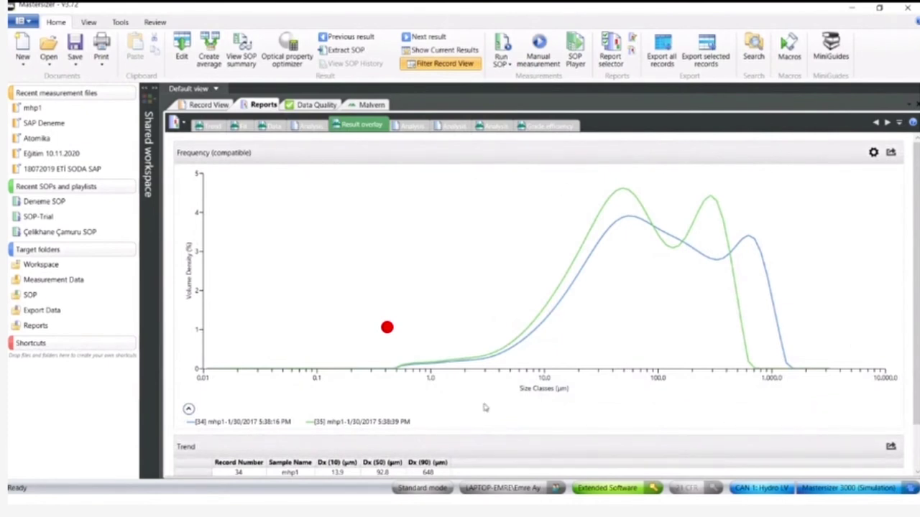
Step: Select only record 34 in the record list and view its distribution curve in the Result overlay report
left_click(208, 105)
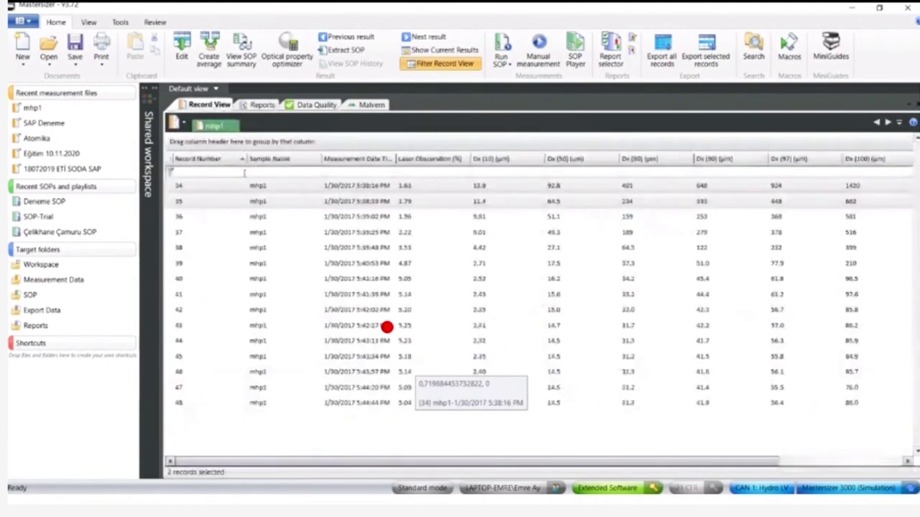
left_click(256, 186)
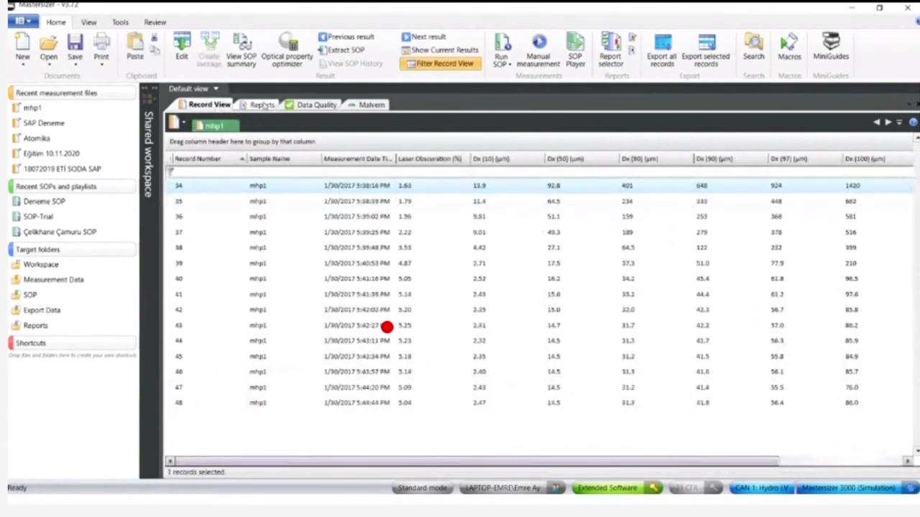
left_click(263, 105)
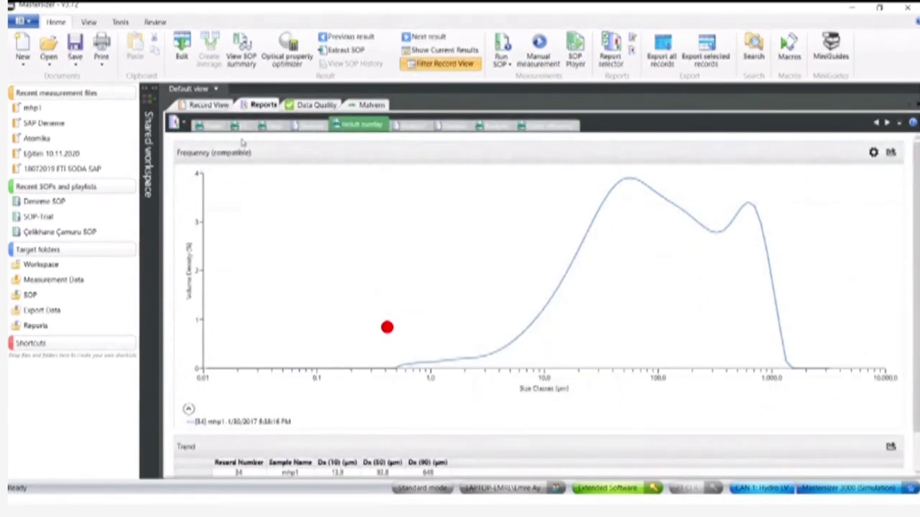
Step: Select records 34 to 37 and compare them in the Result overlay and Trend reports
left_click(210, 106)
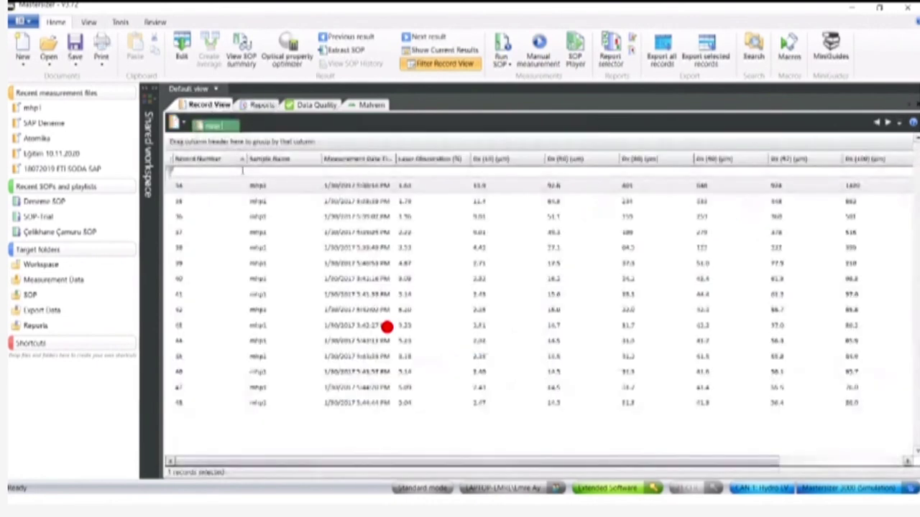
left_click(255, 237, "shift")
left_click(263, 106)
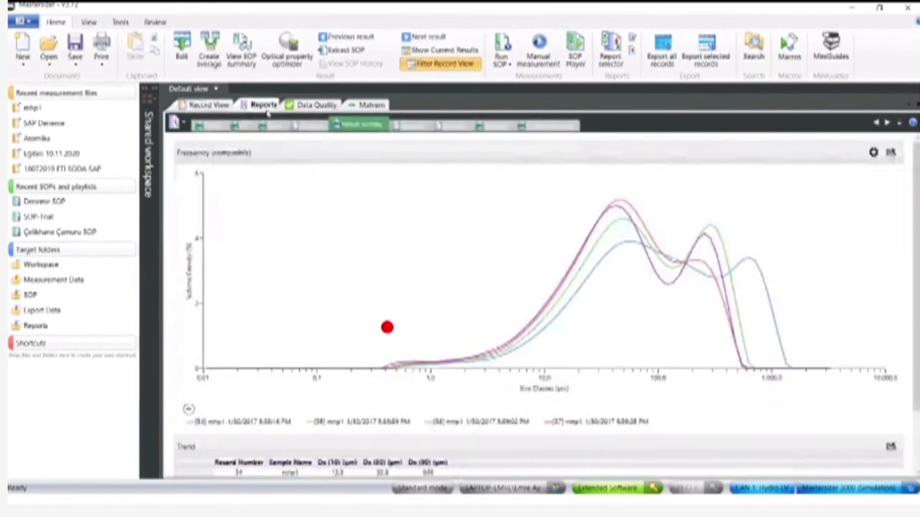
left_click(212, 126)
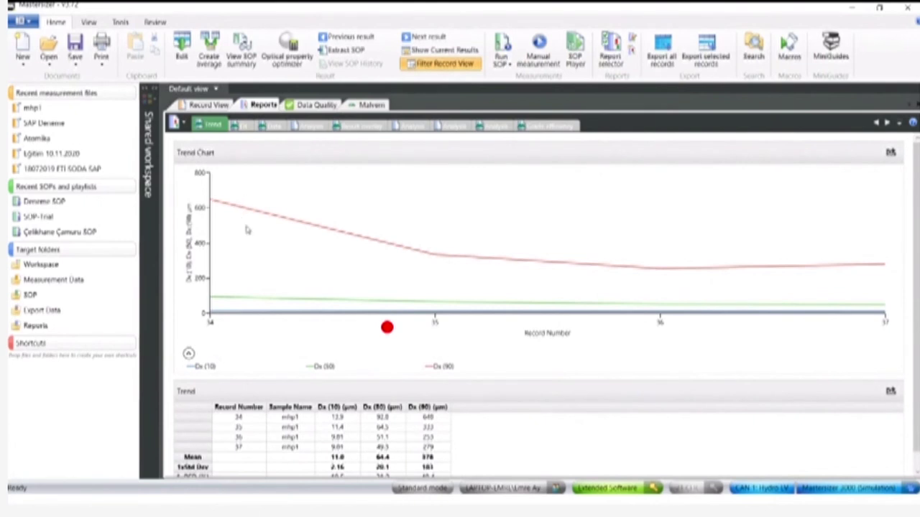
scroll(533, 329, "down", 1)
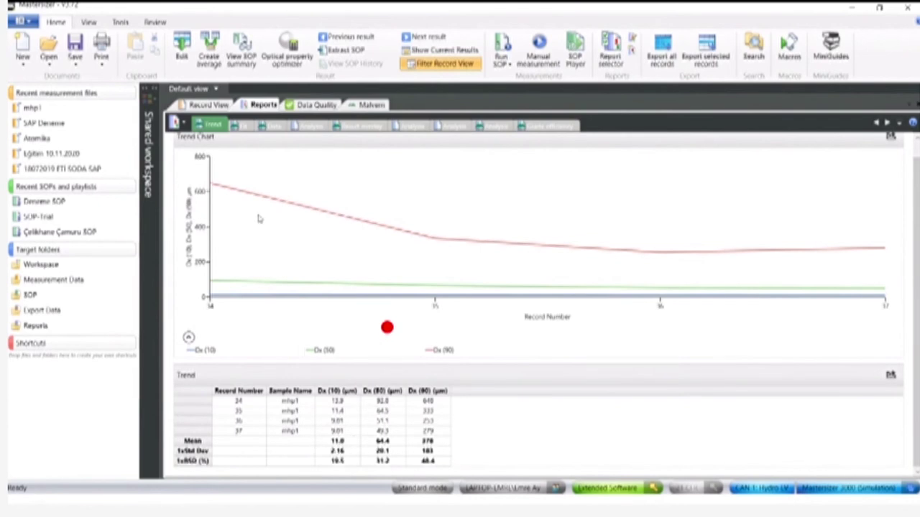
Step: Select record 34 alone and examine its Analysis report, including the measurement details, frequency curve and size result table
left_click(207, 106)
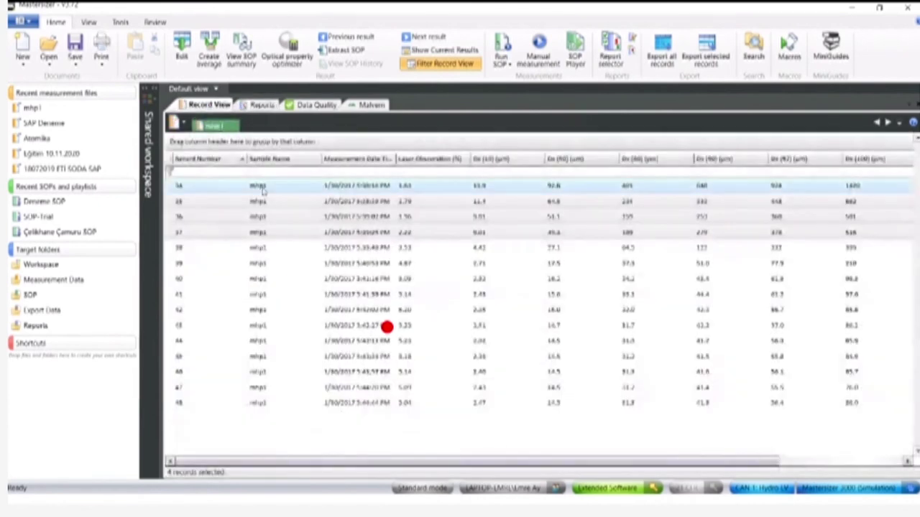
left_click(263, 105)
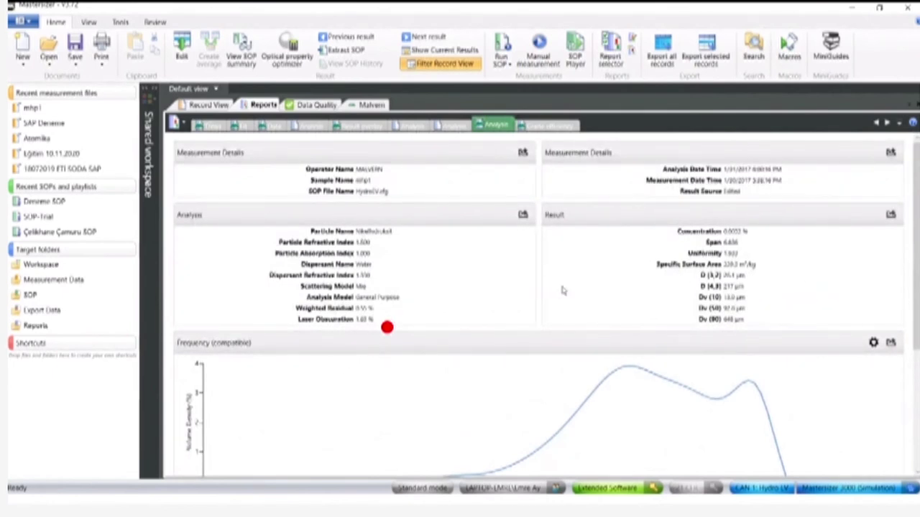
scroll(560, 289, "down", 3)
scroll(554, 294, "up", 3)
scroll(424, 299, "down", 3)
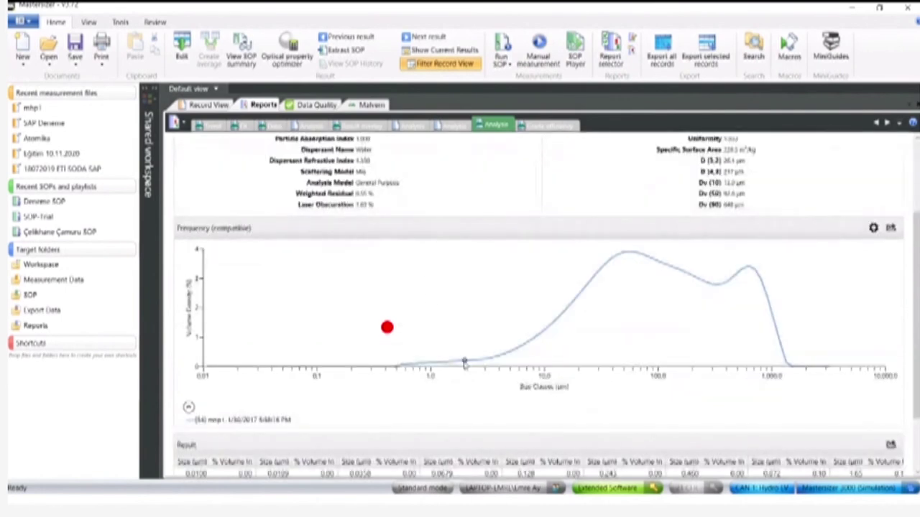
scroll(356, 354, "down", 3)
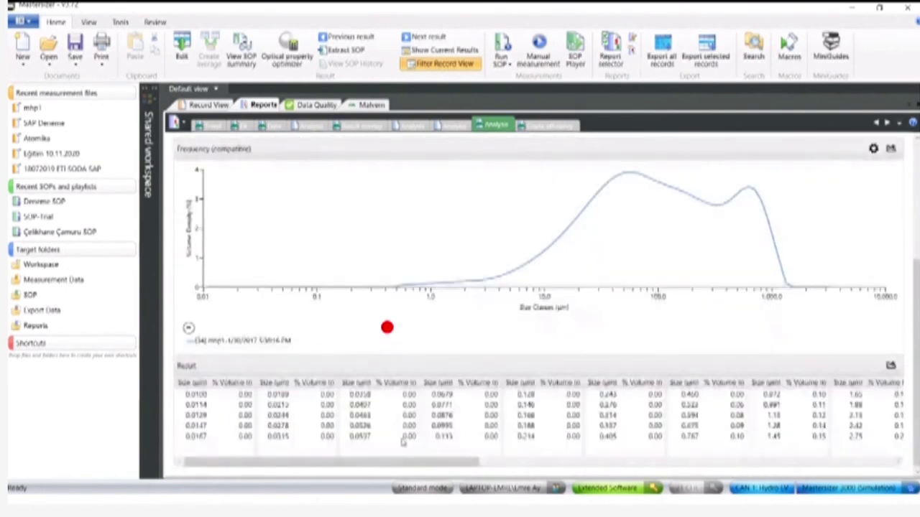
scroll(638, 410, "up", 3)
scroll(638, 410, "up", 3)
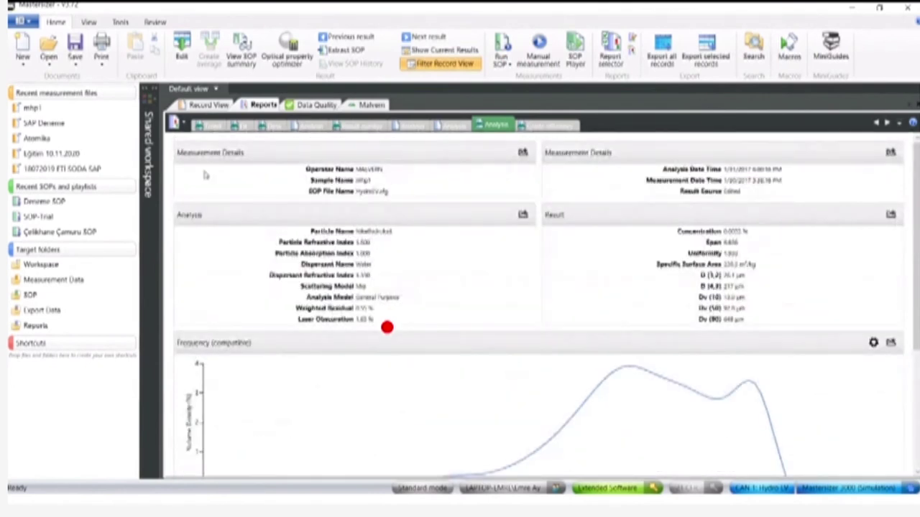
Step: Open the Analysis report for editing
left_click(176, 123)
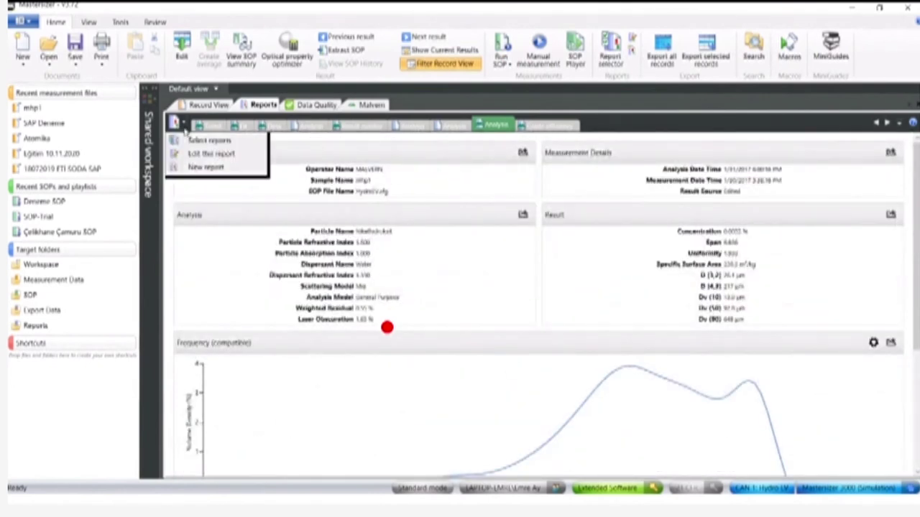
left_click(200, 157)
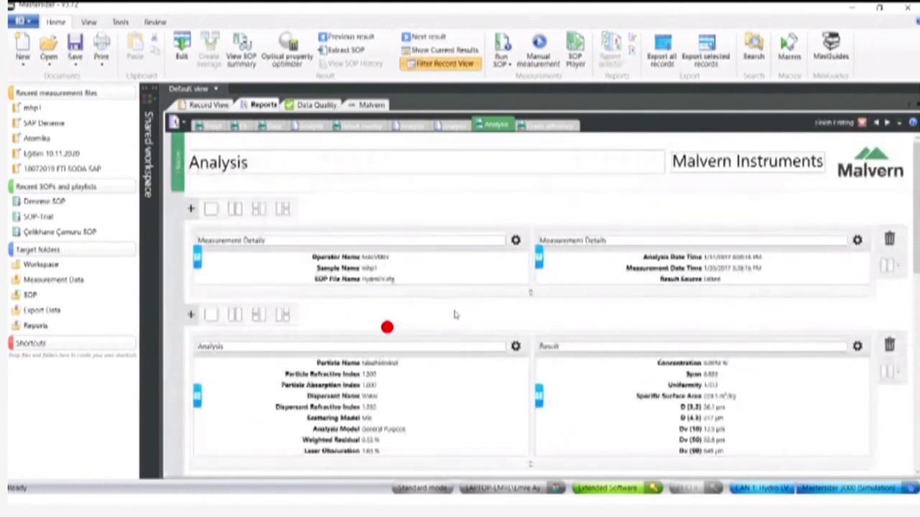
scroll(596, 318, "down", 1)
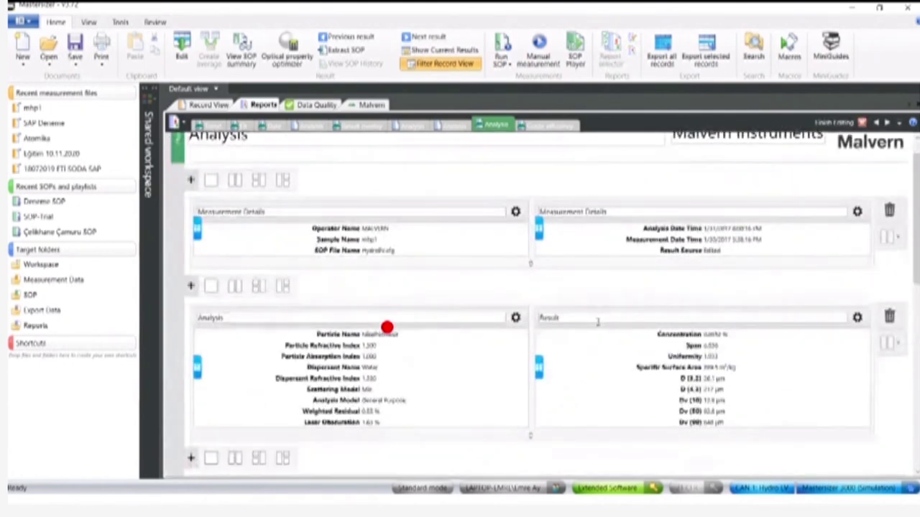
scroll(597, 323, "up", 1)
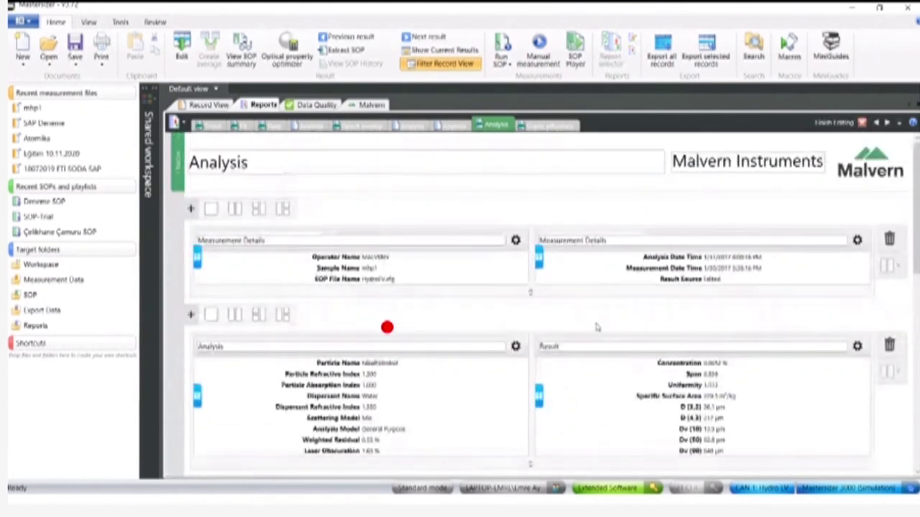
Step: Inspect the Analysis report's editable header title, logo image picker and section layout down to the frequency graph
left_click(300, 161)
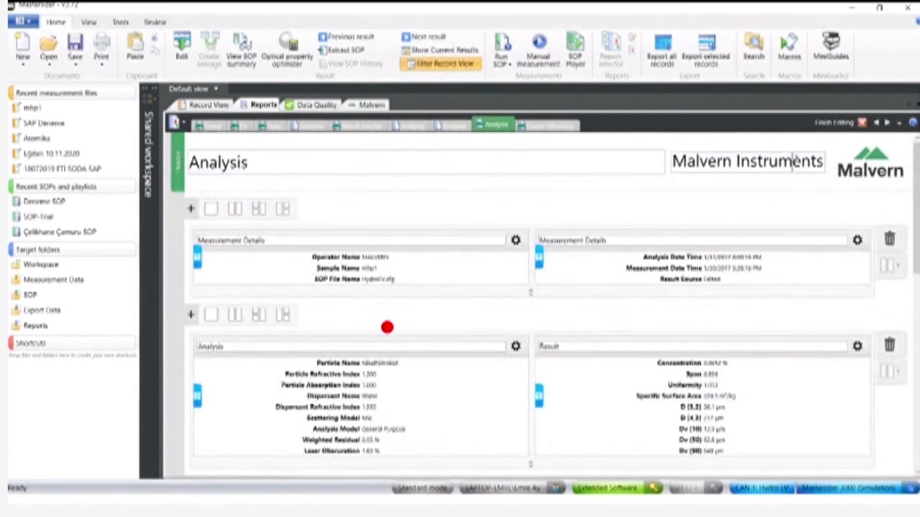
left_click(865, 184)
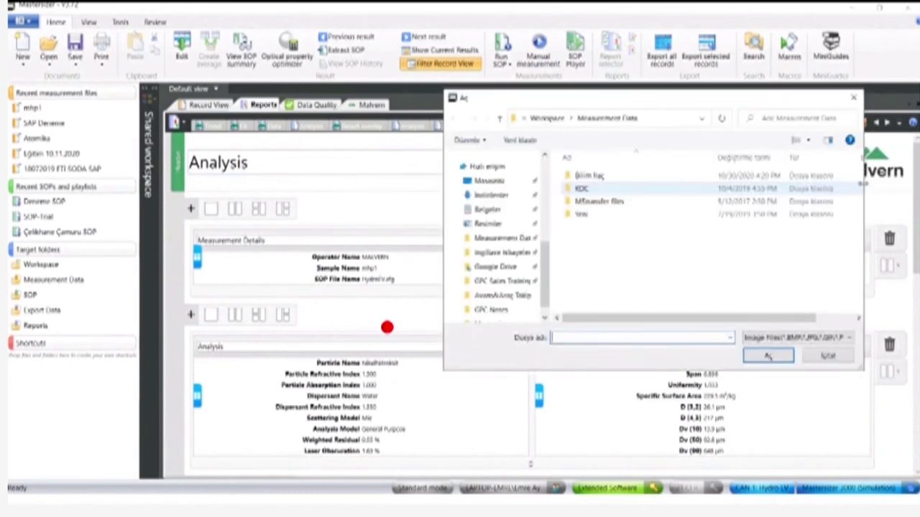
left_click(855, 99)
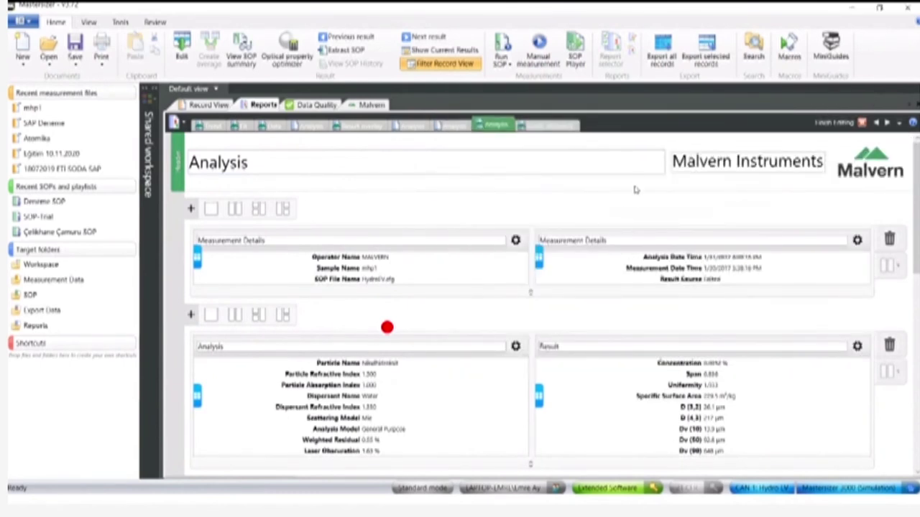
scroll(652, 201, "down", 1)
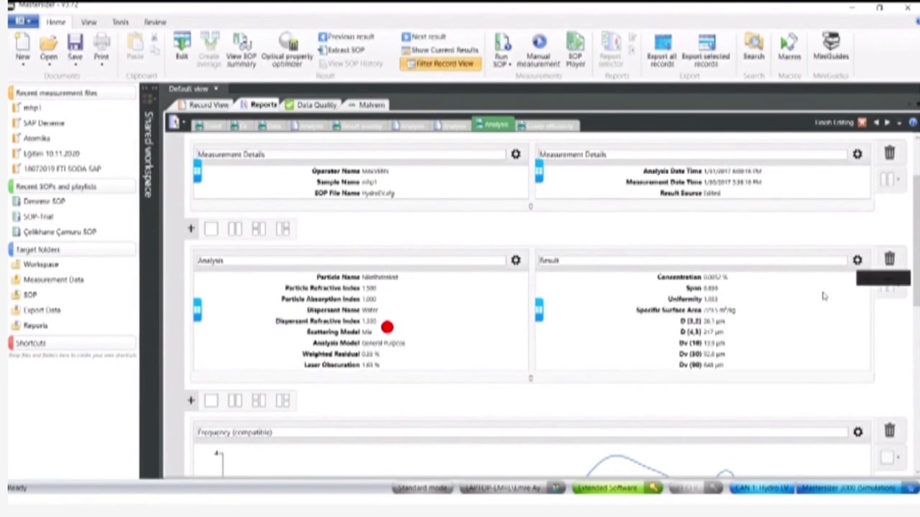
scroll(811, 298, "down", 2)
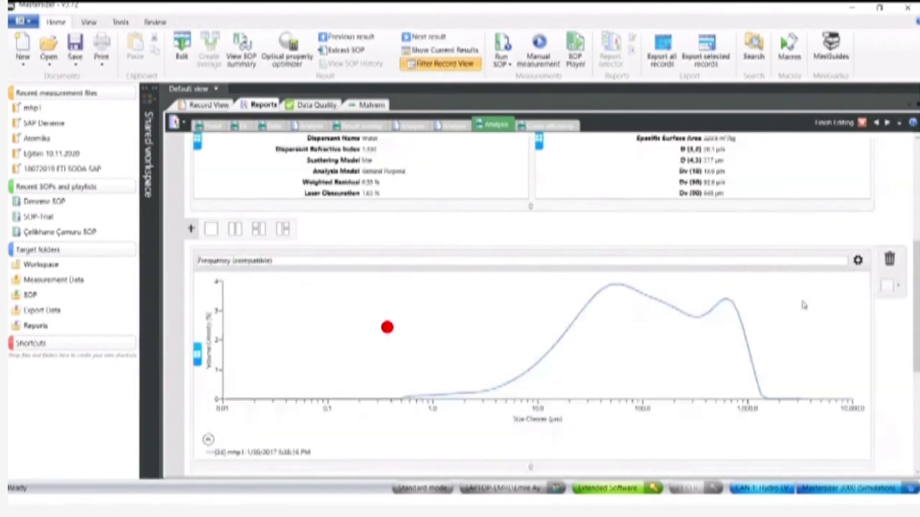
Step: Return to the record list, view record 34's graphs in the Optical Property Optimizer and close it
left_click(207, 105)
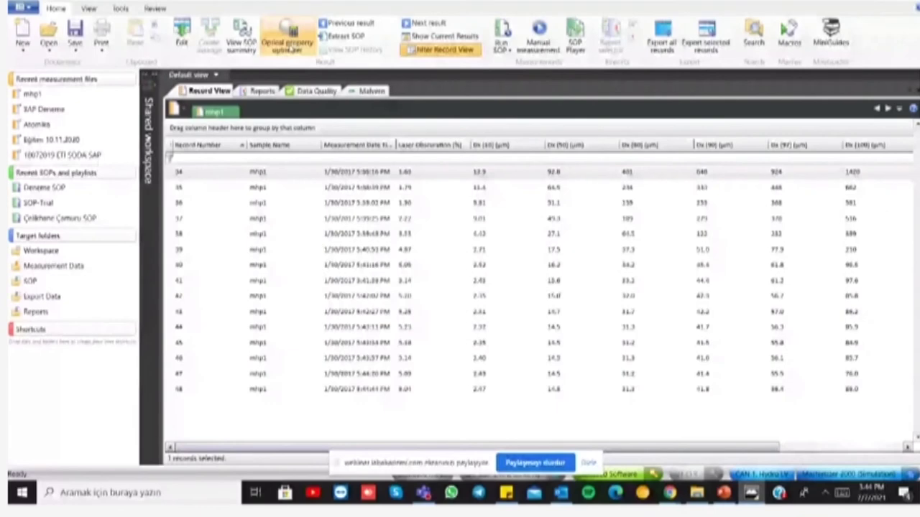
left_click(287, 36)
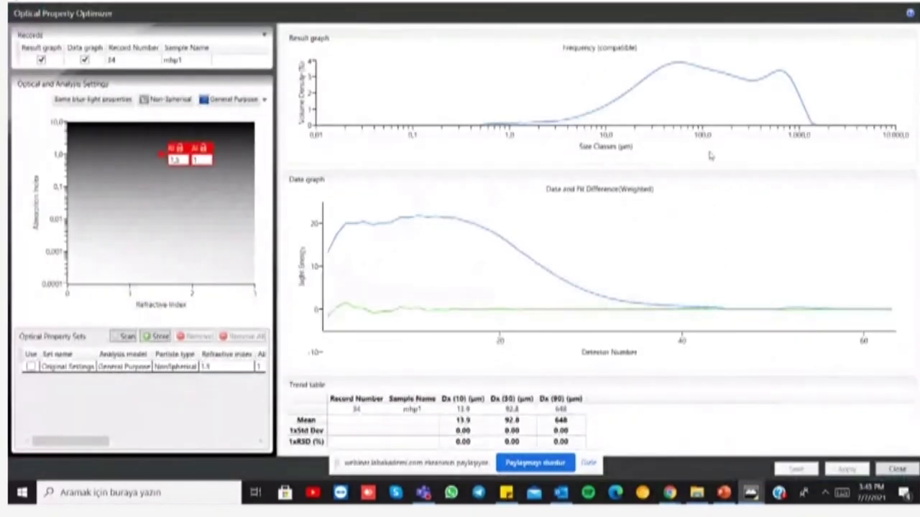
left_click(912, 8)
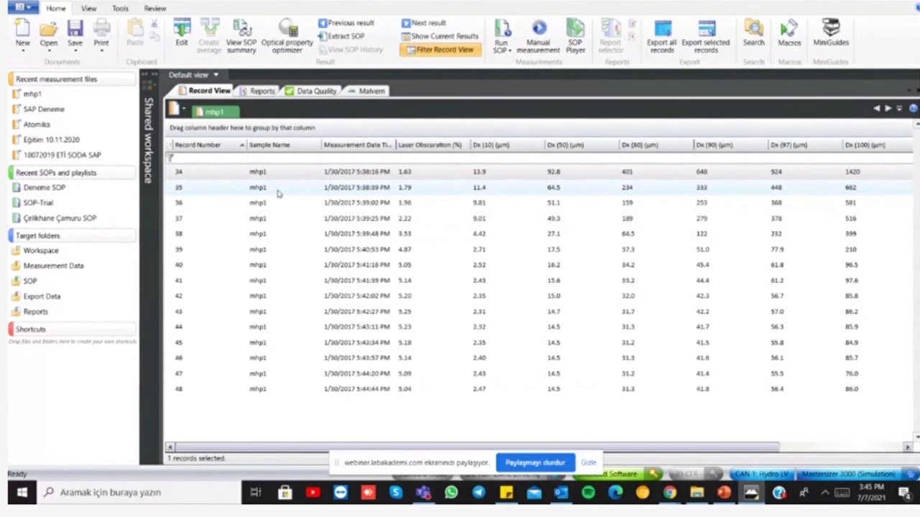
Step: Open record 34 in the Optical Property Optimizer, view the scan settings and return to the record list without scanning
left_click(288, 44)
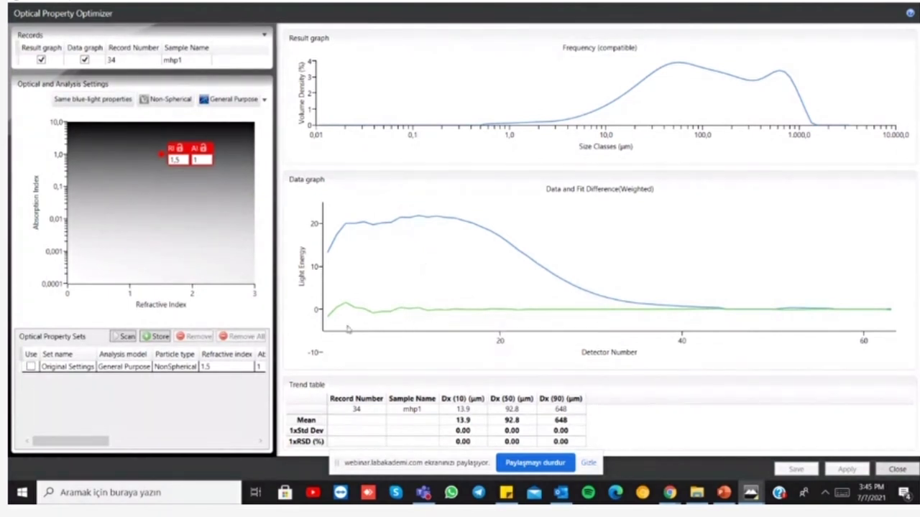
mouse_move(422, 215)
left_click(126, 338)
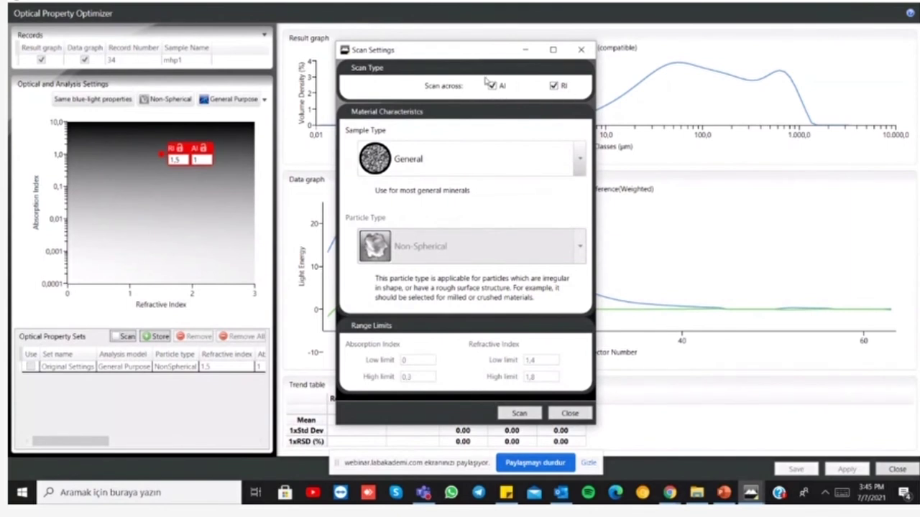
left_click(569, 414)
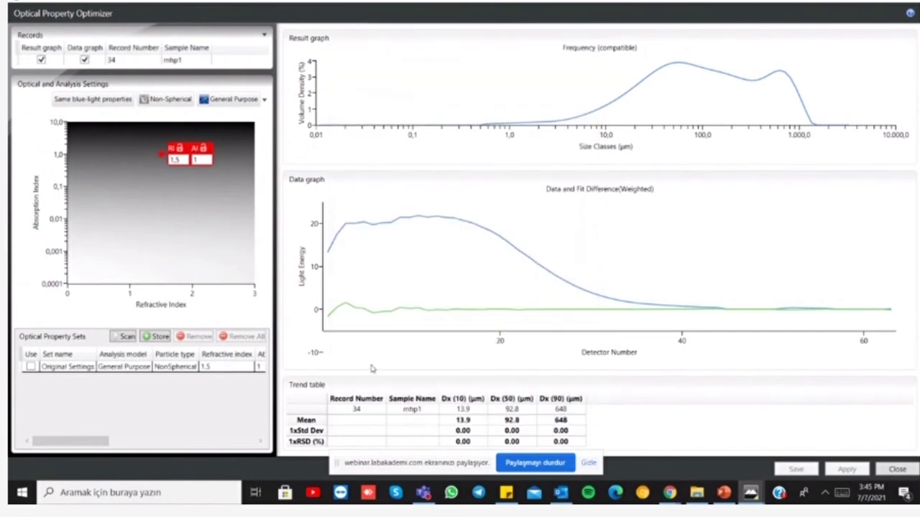
left_click(904, 1)
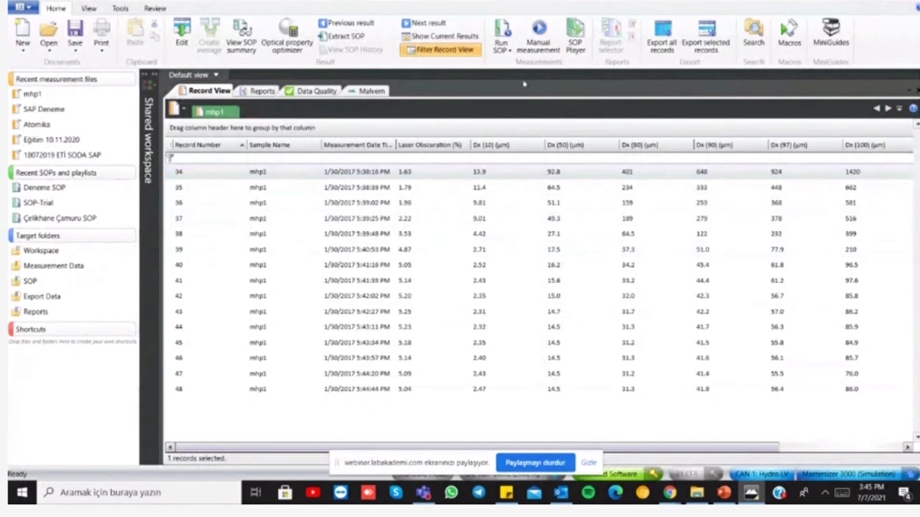
Step: Open the manual measurement settings and review the particle type, material, dispersant, duration, sequence and obscuration pages
left_click(538, 47)
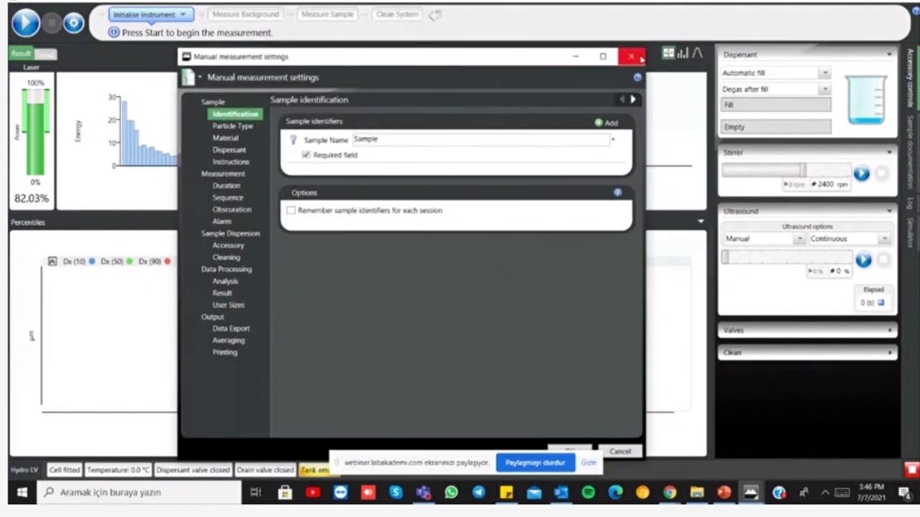
left_click(630, 56)
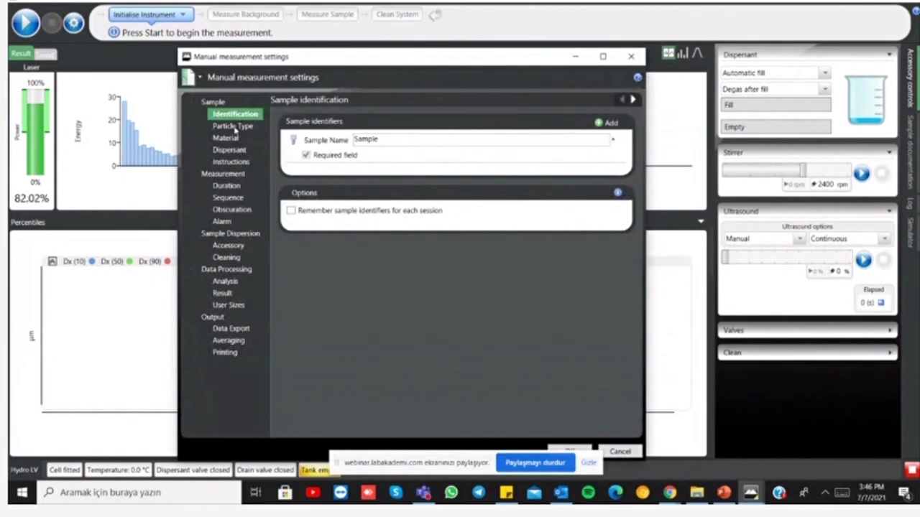
left_click(233, 127)
left_click(225, 138)
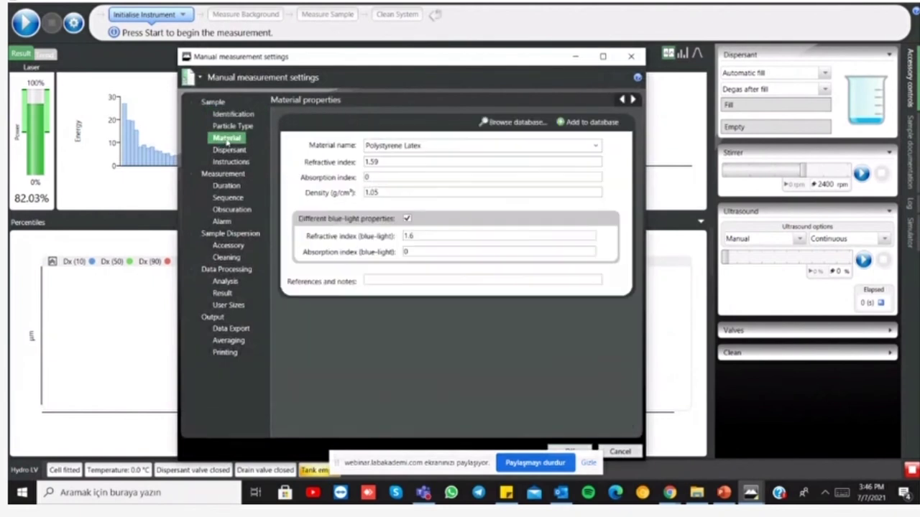
left_click(238, 152)
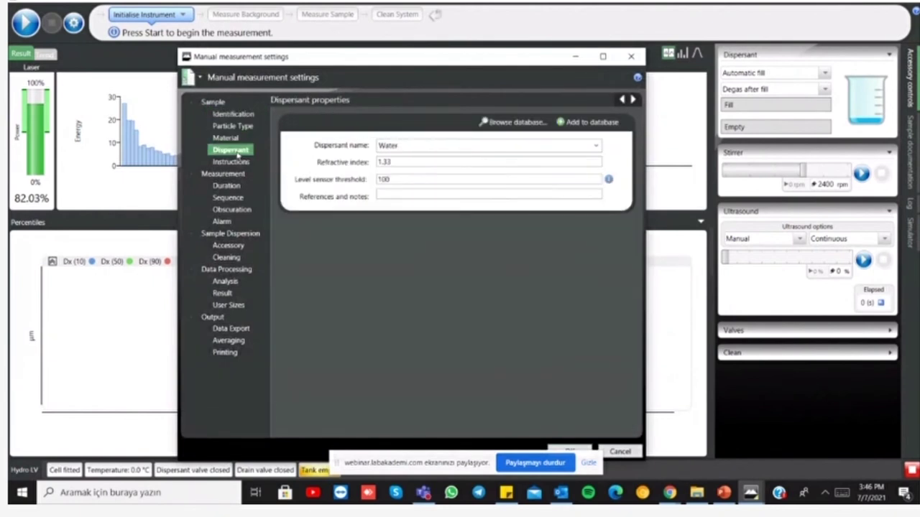
left_click(237, 184)
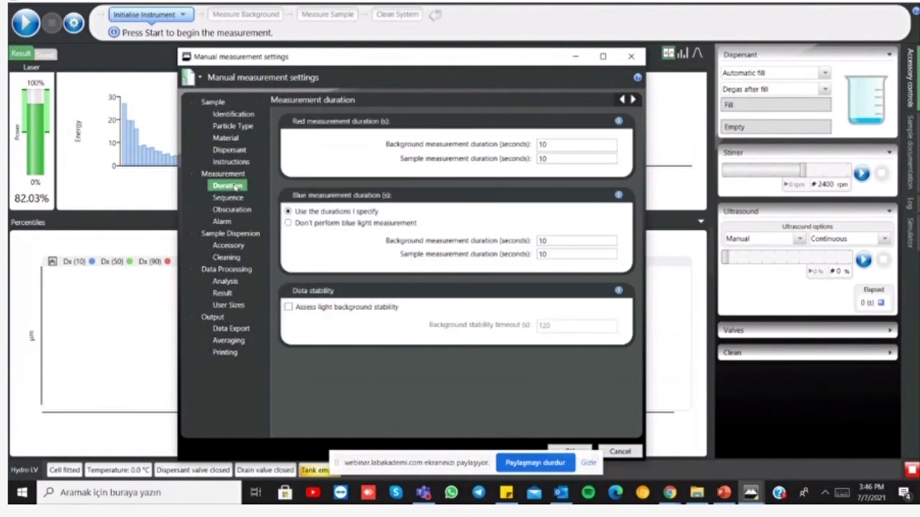
left_click(228, 198)
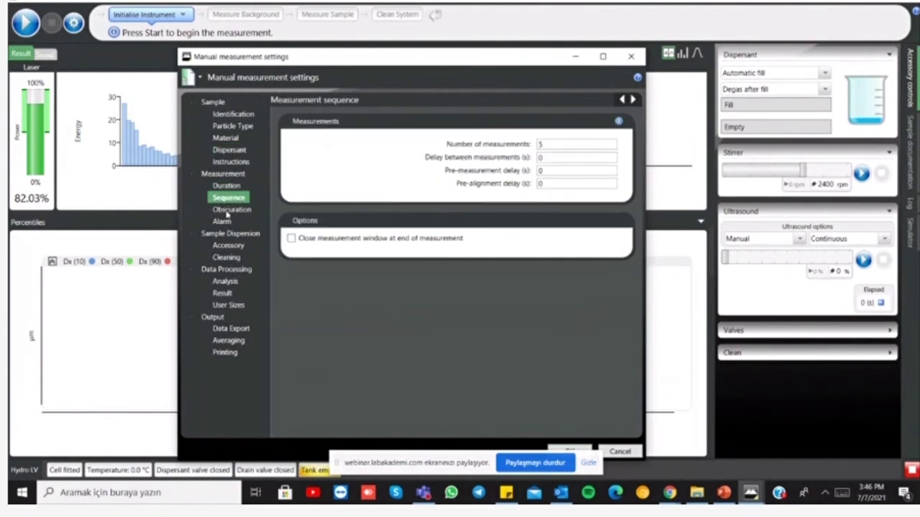
left_click(228, 209)
left_click(239, 199)
Step: View the available analysis models in the measurement settings, keep General Purpose and close the settings
left_click(227, 283)
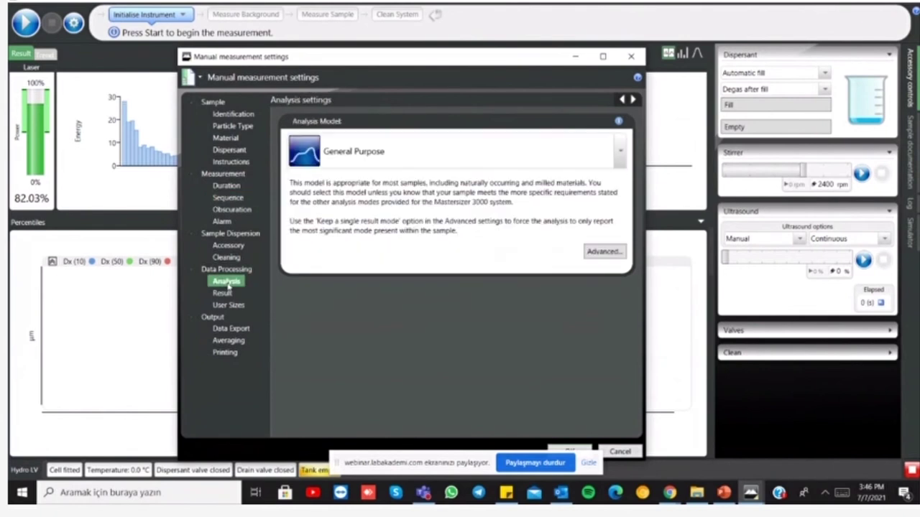
left_click(409, 166)
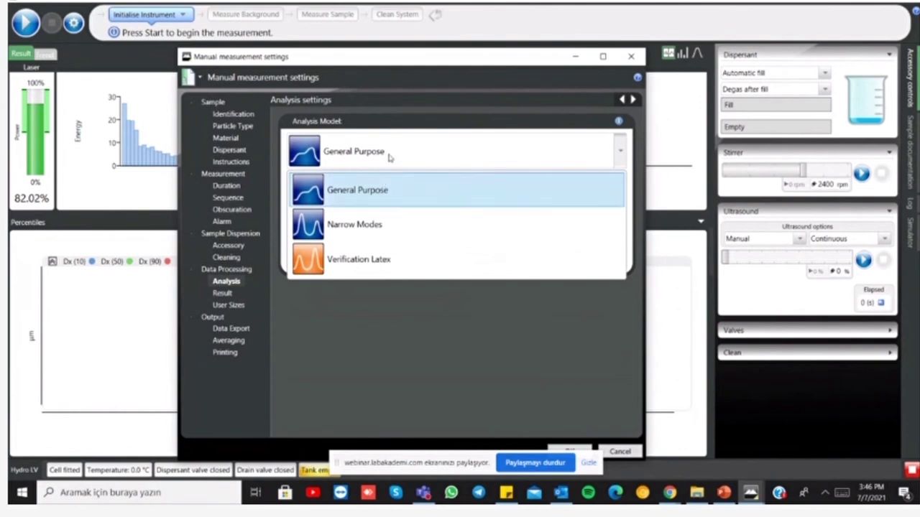
left_click(358, 197)
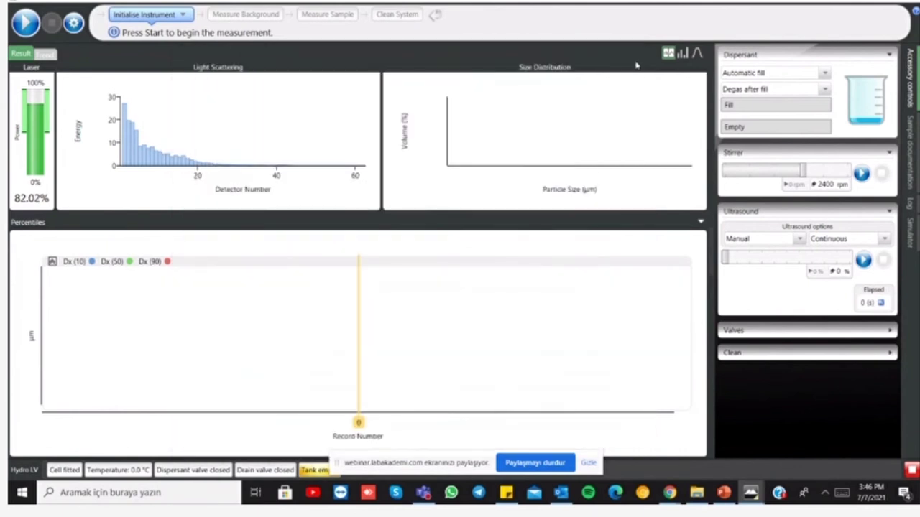
left_click(631, 56)
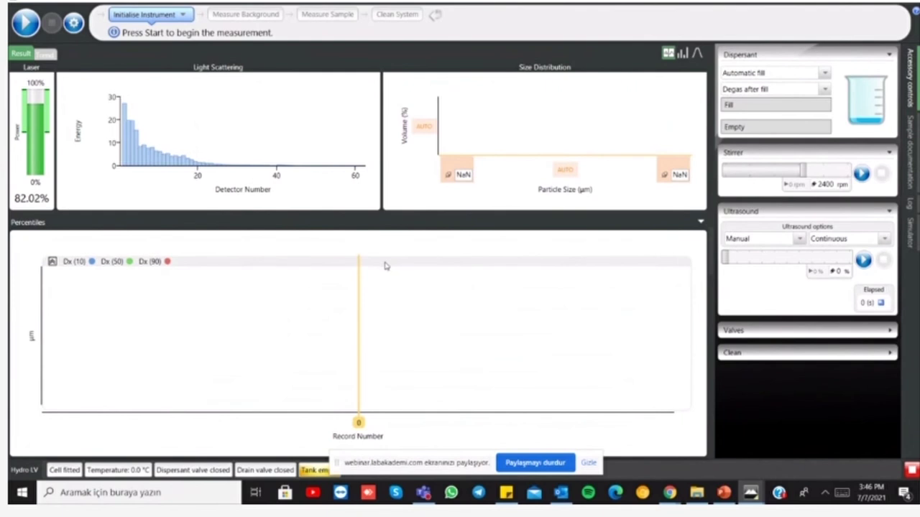
Step: Set the stirrer speed to 2730 rpm and the ultrasound power to 50 %
mouse_move(802, 176)
left_mouse_down()
mouse_move(770, 180)
mouse_move(817, 180)
left_mouse_up()
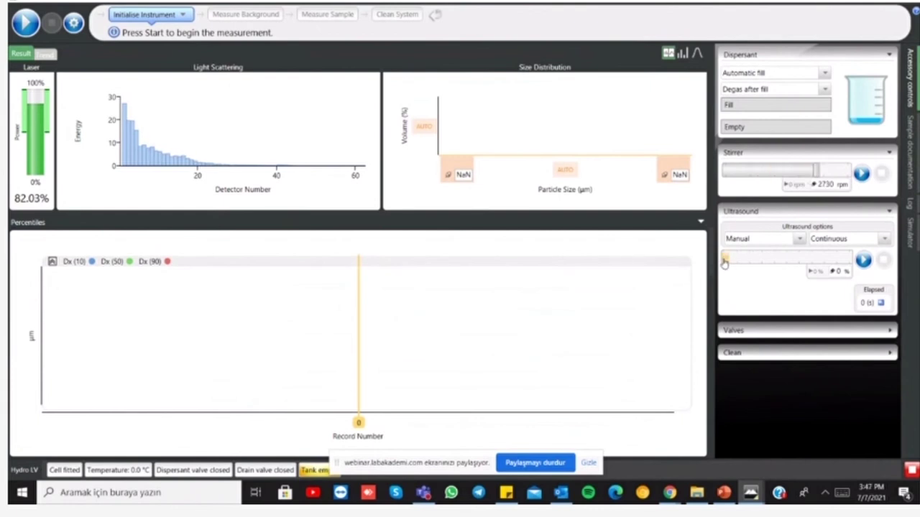
left_click_drag(724, 264, 790, 266)
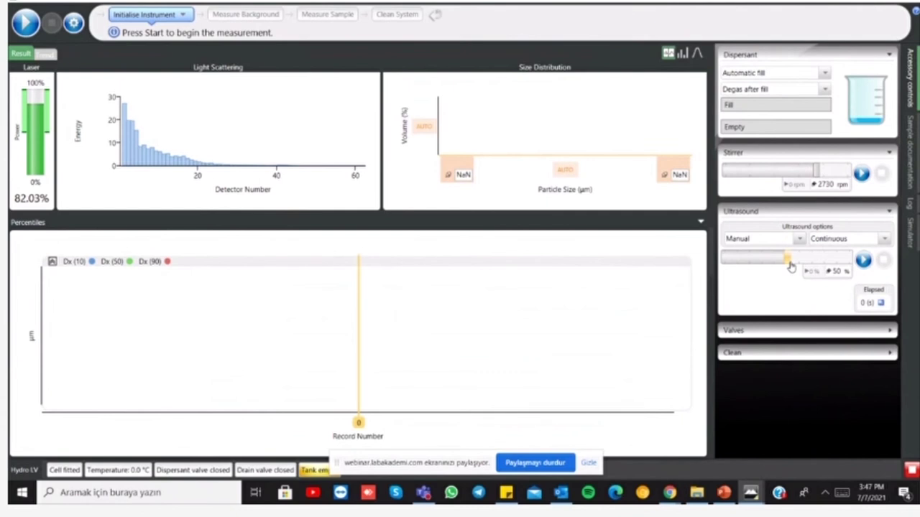
Step: Try the Pulsed ultrasound option, switch back to Continuous and set the ultrasound mode to Timed
left_click(846, 241)
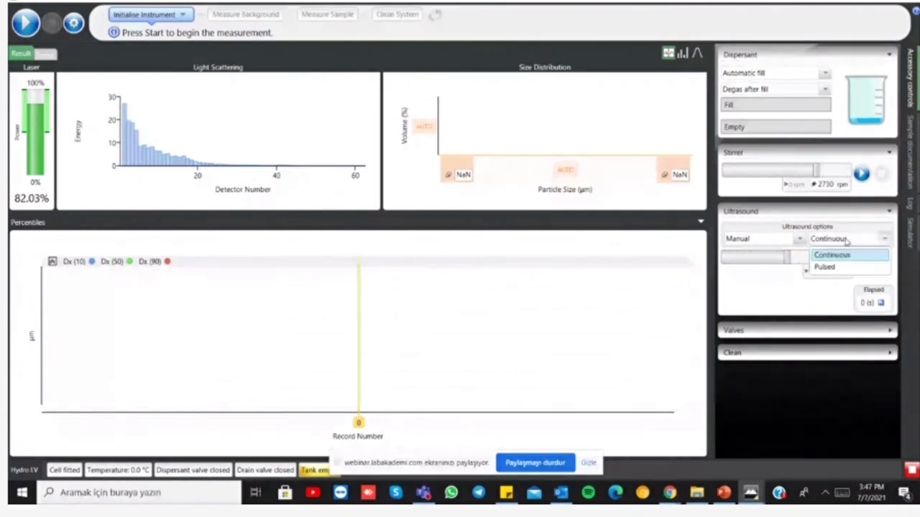
left_click(824, 267)
left_click(841, 239)
left_click(831, 255)
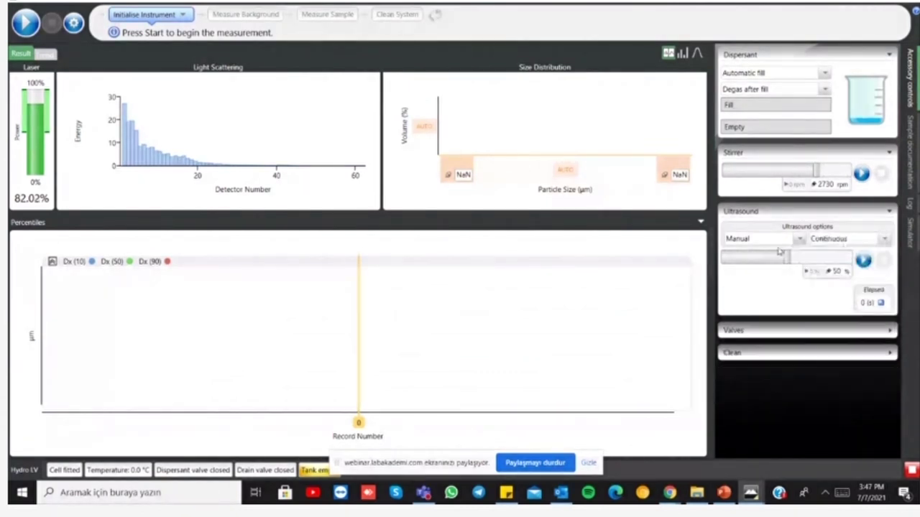
left_click(769, 241)
left_click(748, 267)
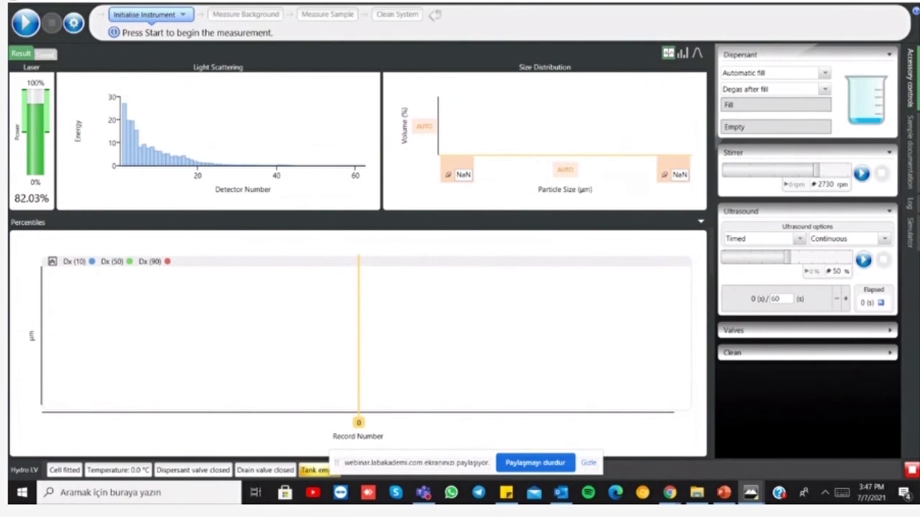
Step: Return to the record list and open record 34's result for editing
key("alt+Tab")
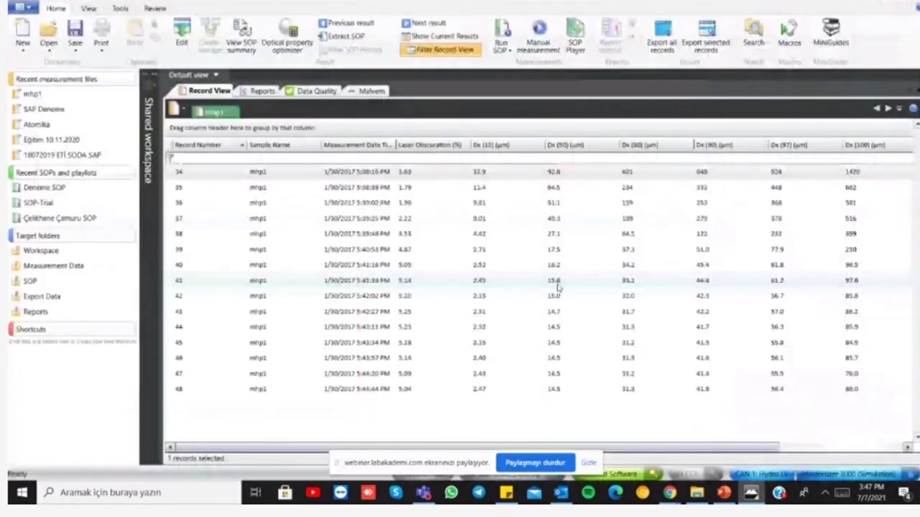
right_click(263, 175)
left_click(245, 173)
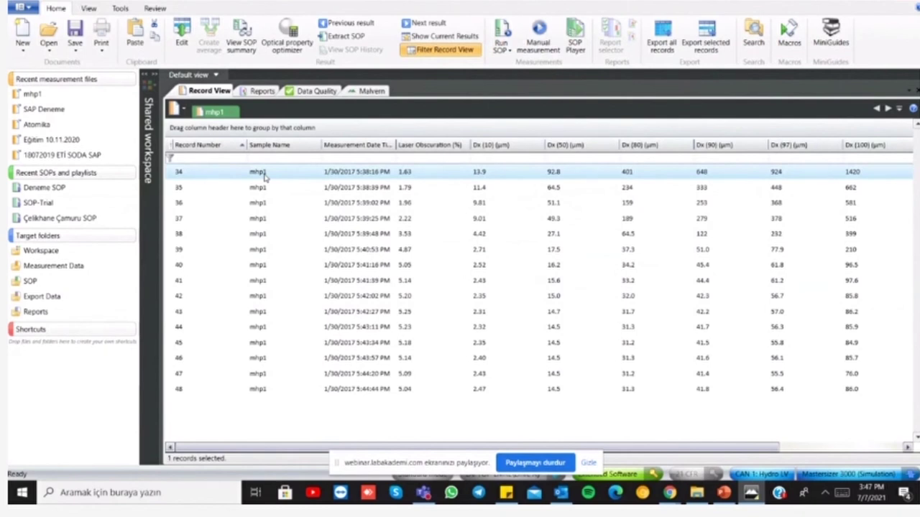
right_click(264, 176)
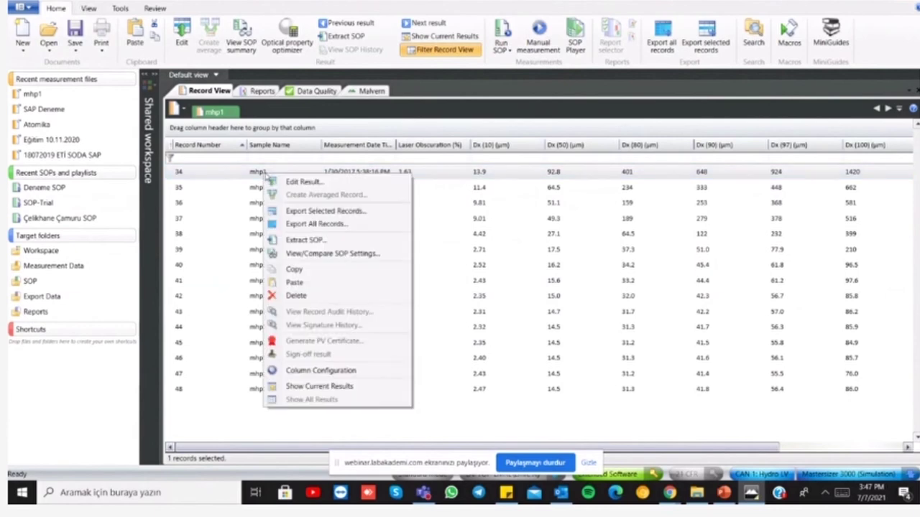
left_click(294, 184)
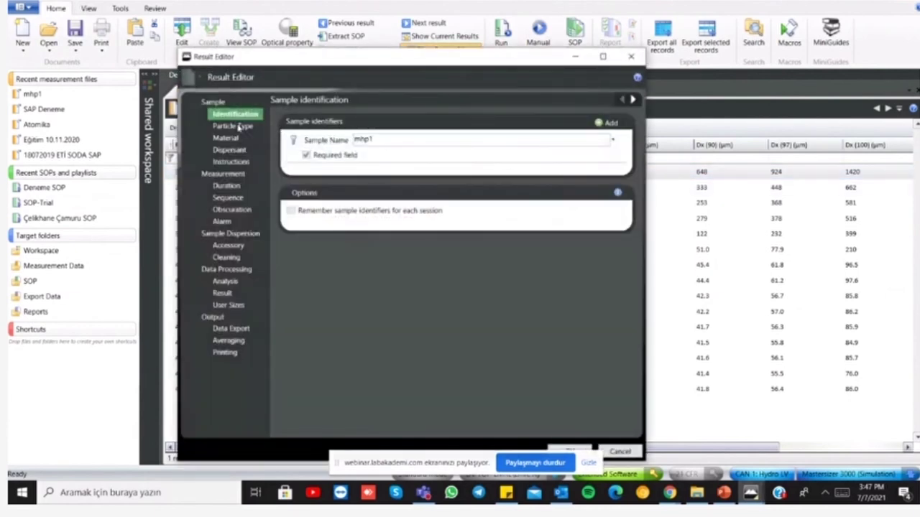
Step: Set the material's refractive index to 2.5 in record 34's result and apply the edit
left_click(240, 127)
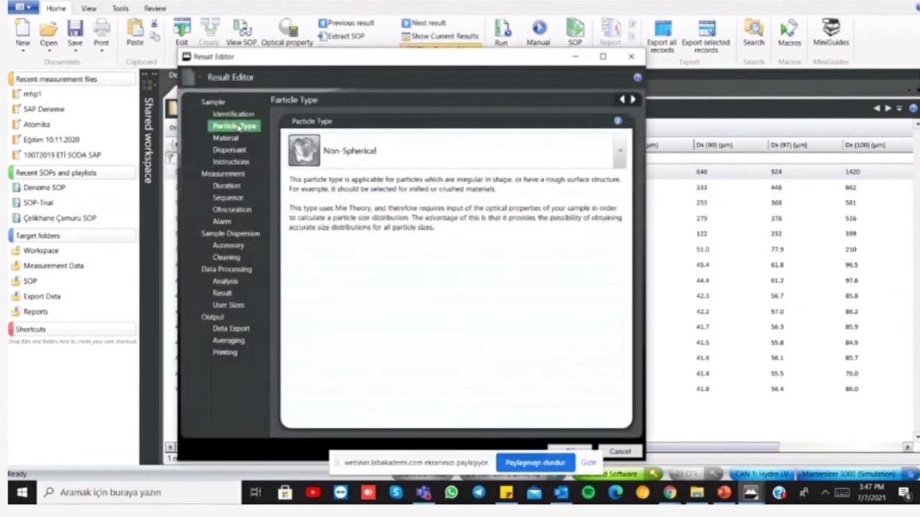
left_click(227, 139)
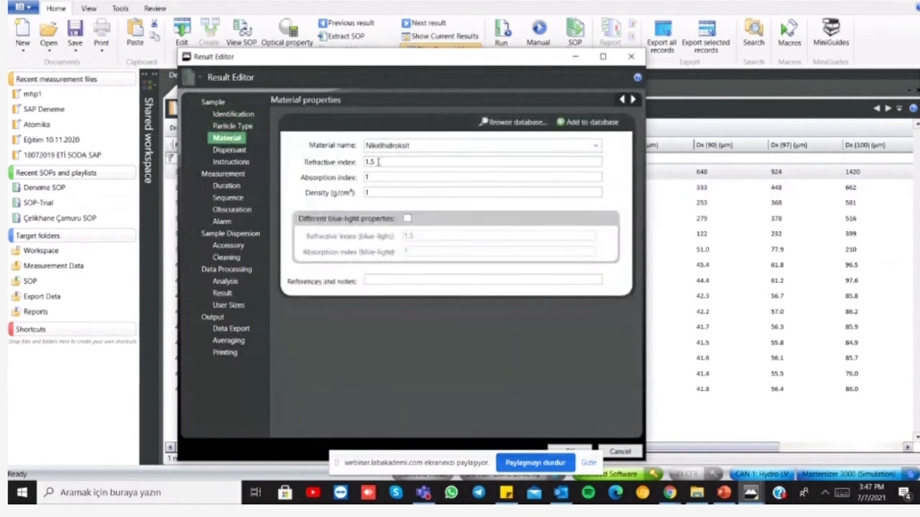
left_click(335, 165)
type("2")
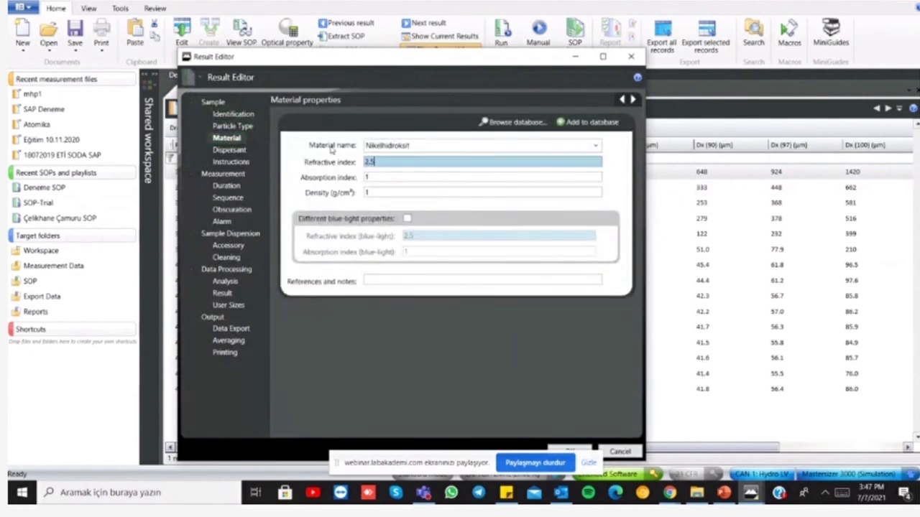
left_click(582, 450)
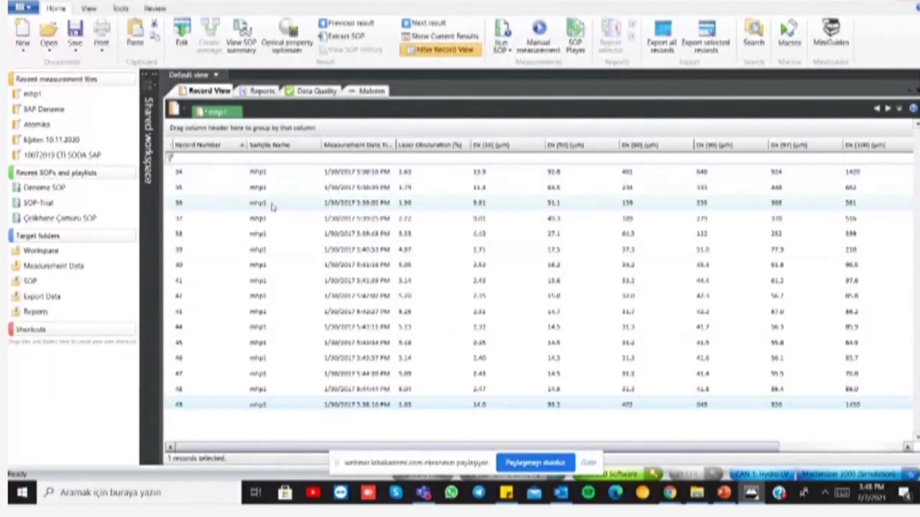
Step: Compare the frequency curves of records 34 and 49 in the reports, then return to the record list
left_click(257, 173)
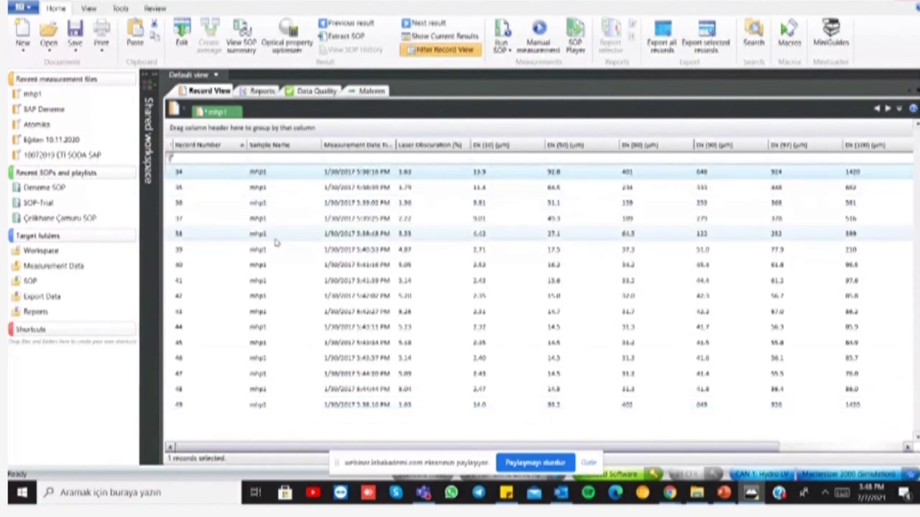
left_click(253, 404, "ctrl")
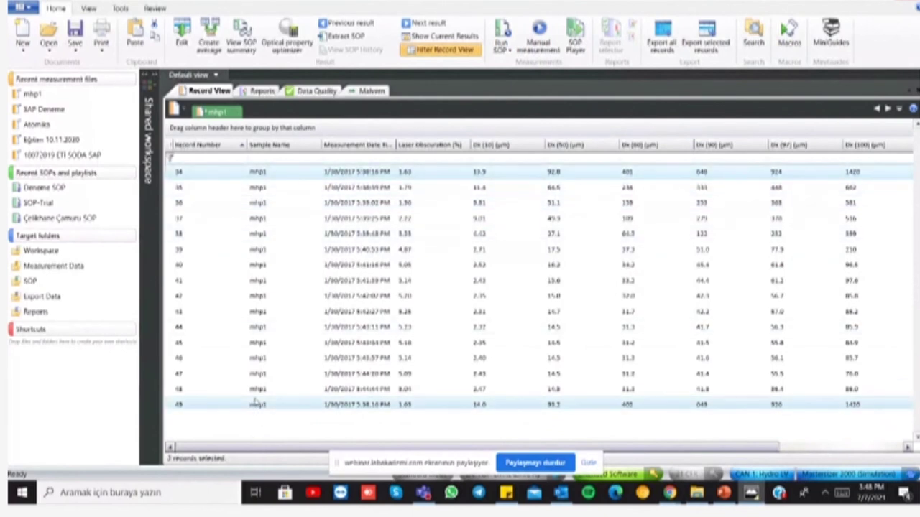
left_click(262, 91)
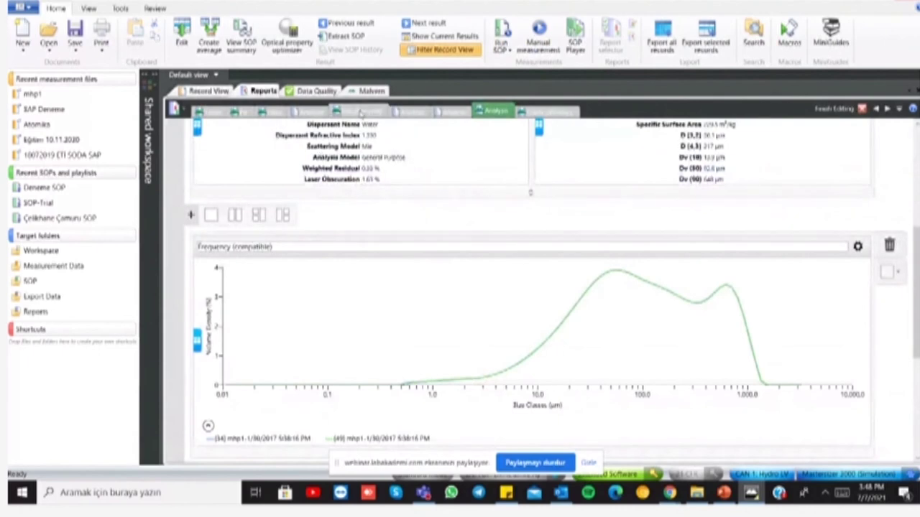
scroll(391, 333, "down", 3)
scroll(493, 319, "up", 3)
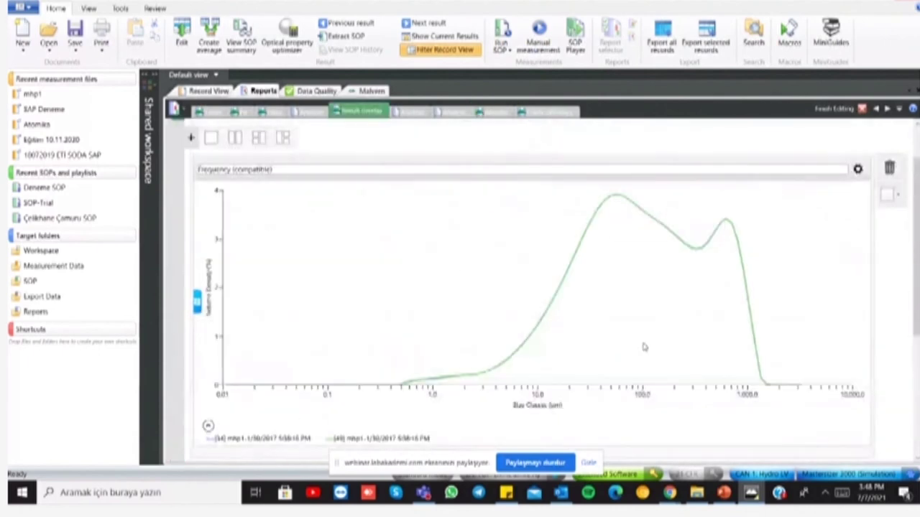
scroll(642, 349, "down", 2)
left_click(206, 91)
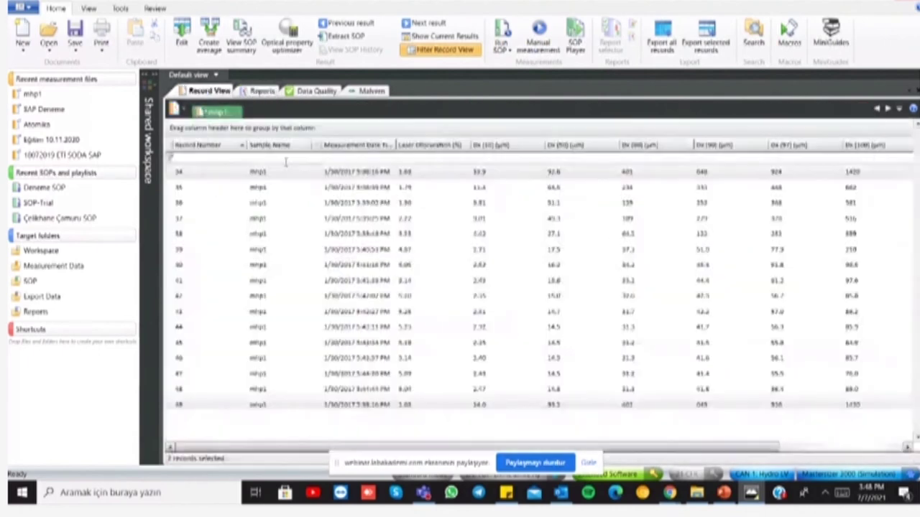